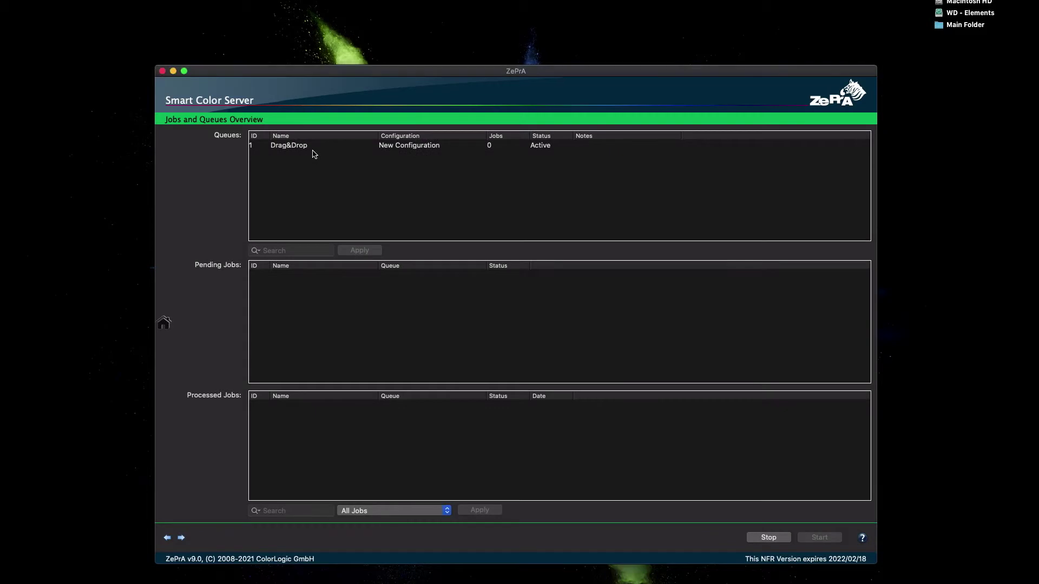
Step: Start Auto Setup in the mode Normalize and convert Colors to new Output Condition, using SmartLink
{"action": "left_click", "coordinate": [312, 151]}
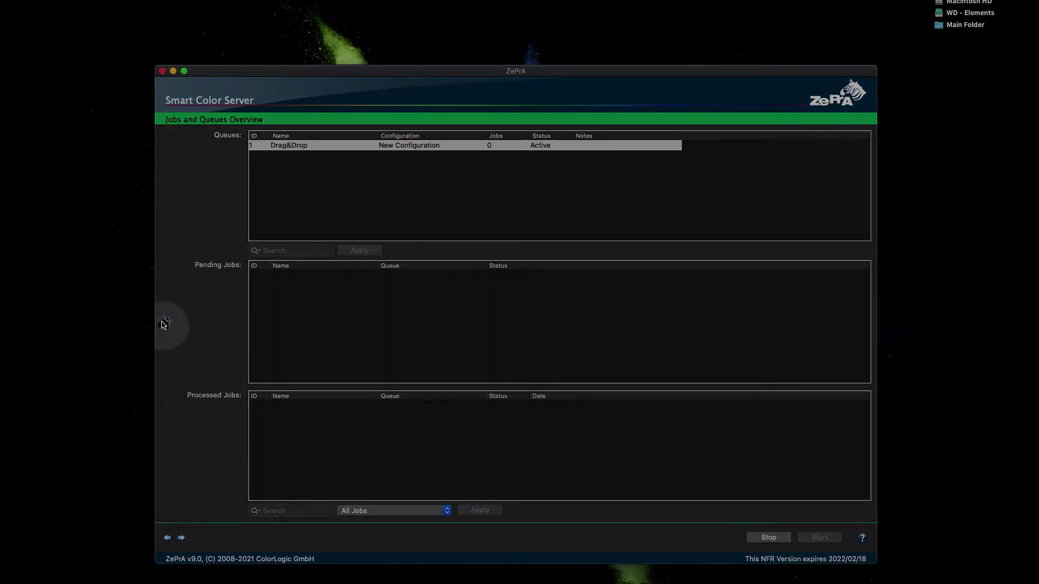
{"action": "mouse_move", "coordinate": [164, 324]}
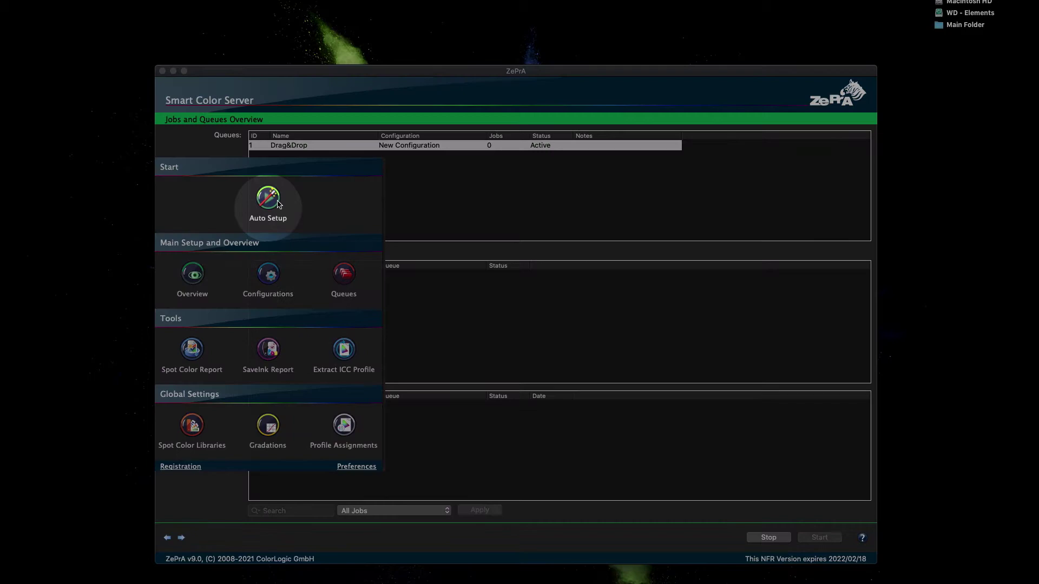
{"action": "left_click", "coordinate": [273, 203]}
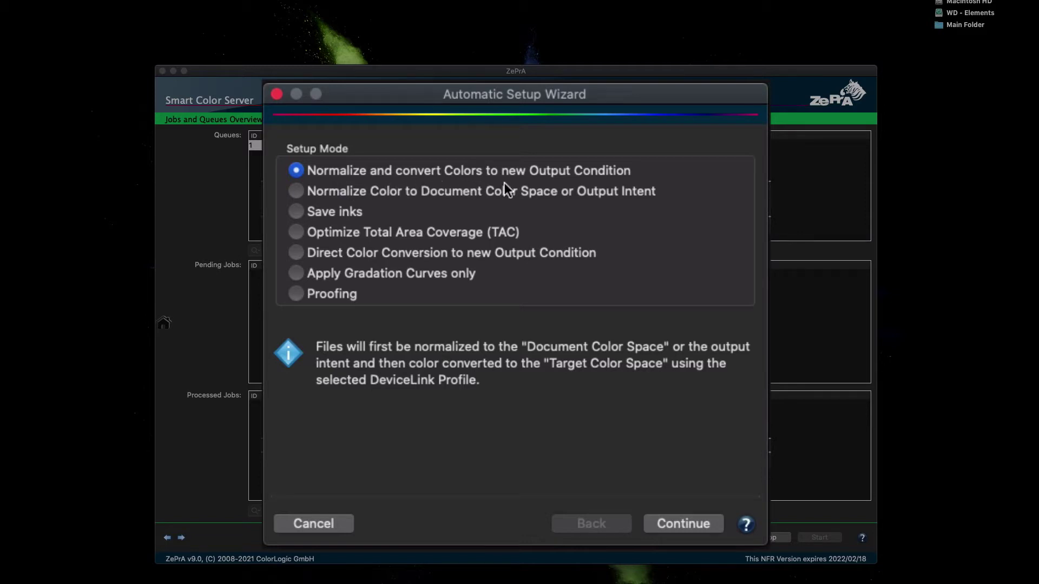
{"action": "left_click", "coordinate": [694, 525]}
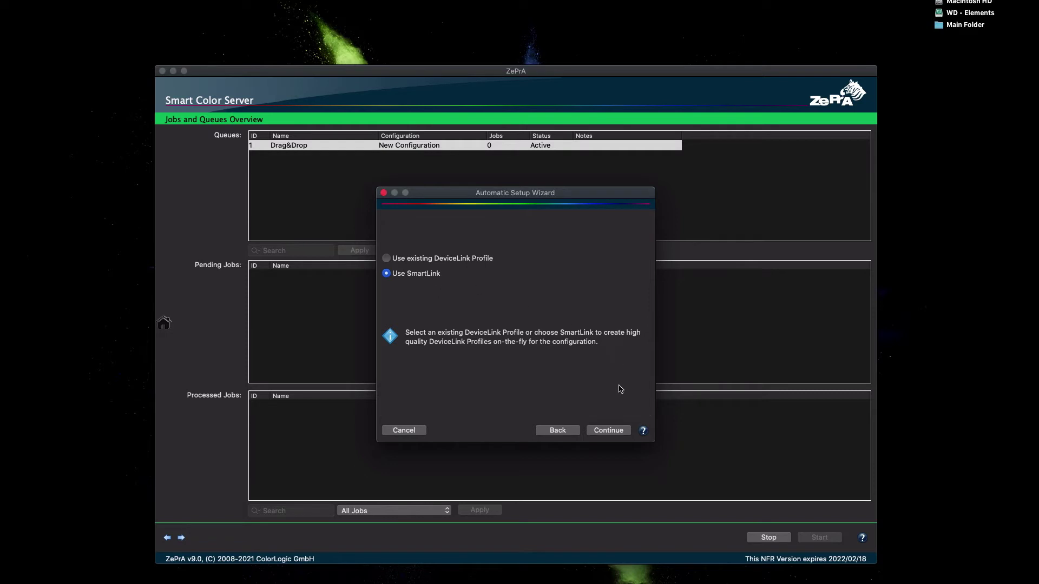
{"action": "left_click", "coordinate": [616, 431]}
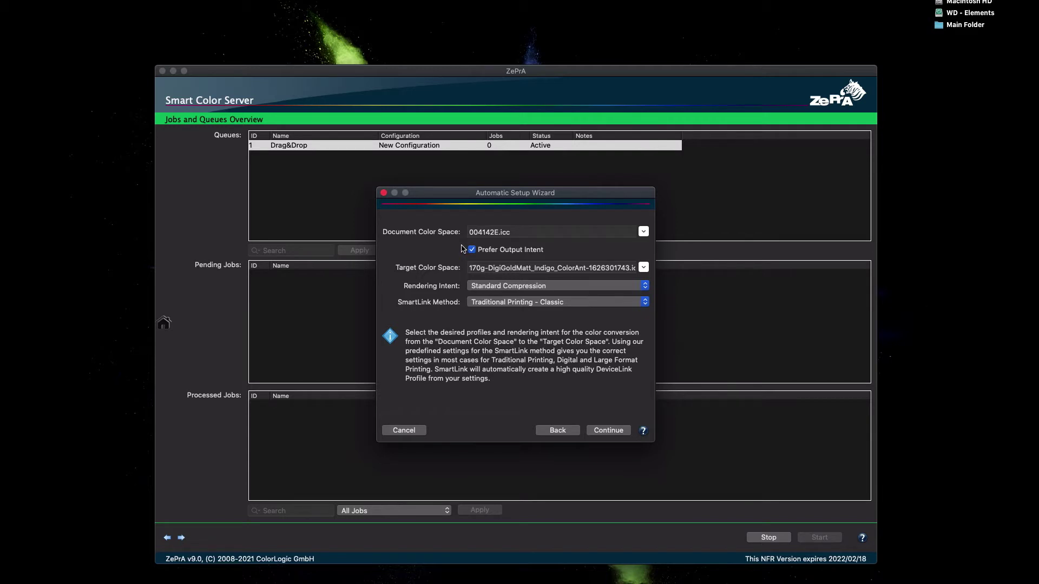
Step: Set the document color space to ISOcoated_v2_eci.icc
{"action": "left_click", "coordinate": [643, 231]}
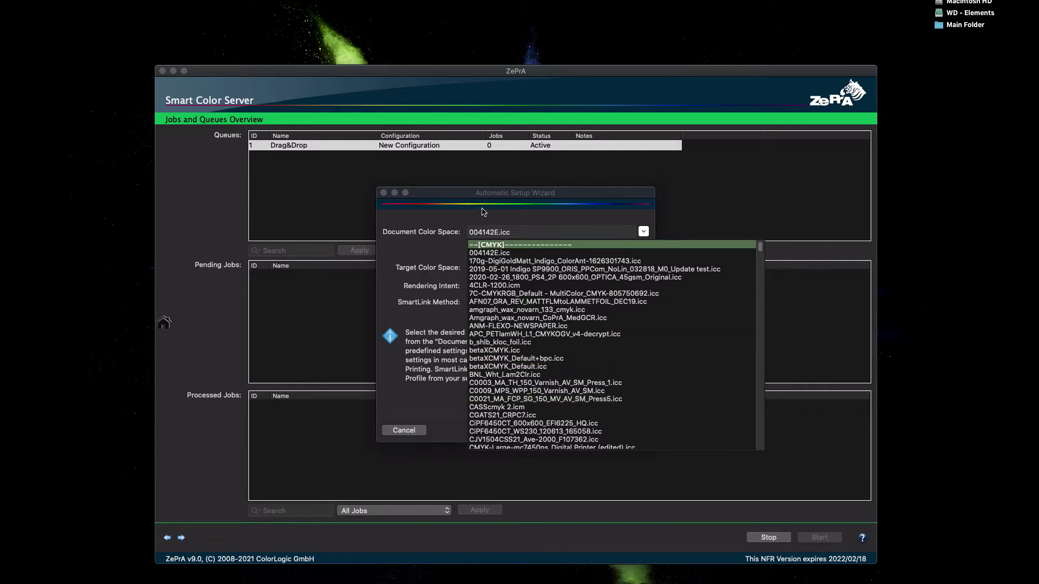
{"action": "left_click", "coordinate": [501, 232]}
{"action": "type", "text": "ISOcoated"}
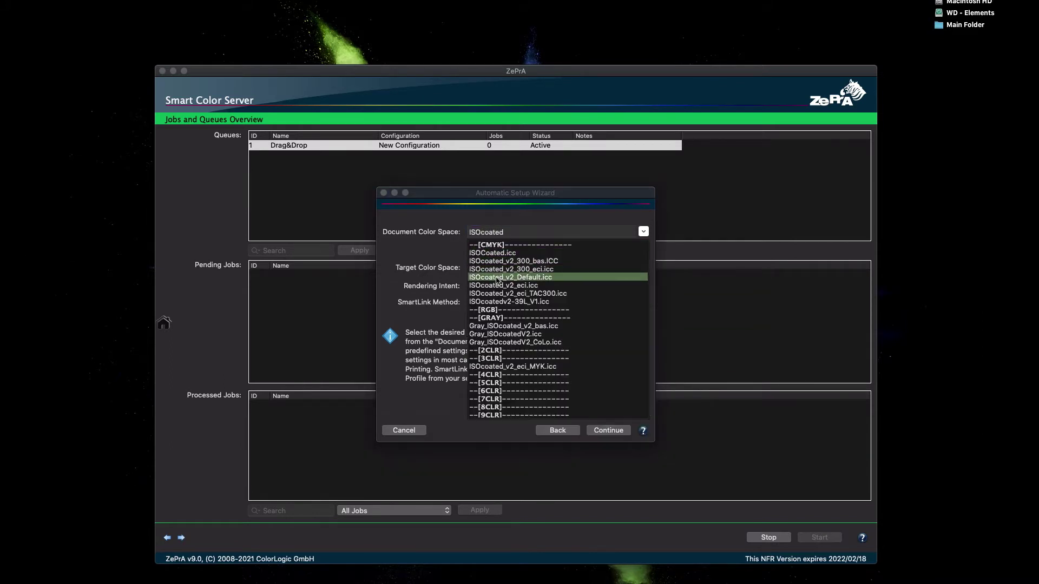
{"action": "left_click", "coordinate": [496, 286]}
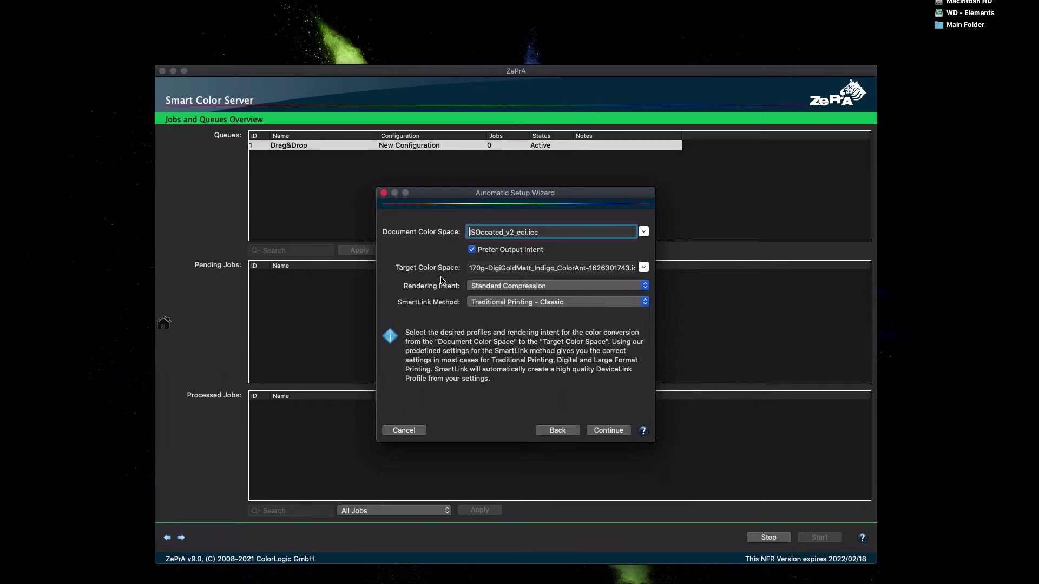
Step: Set the target color space to WAN-IFRAnewspaper26v5.icc
{"action": "left_click", "coordinate": [643, 268]}
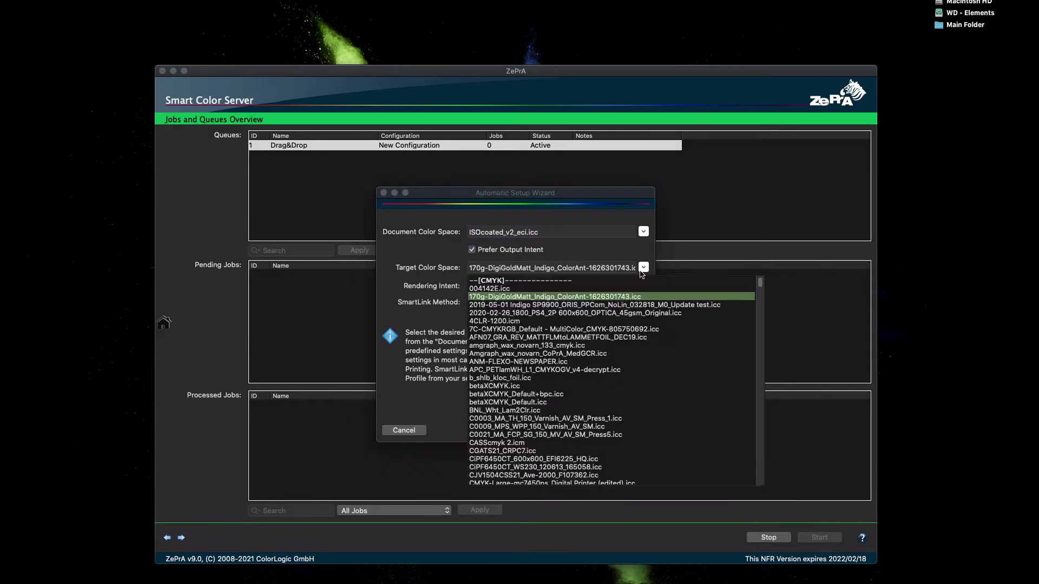
{"action": "left_click", "coordinate": [529, 272]}
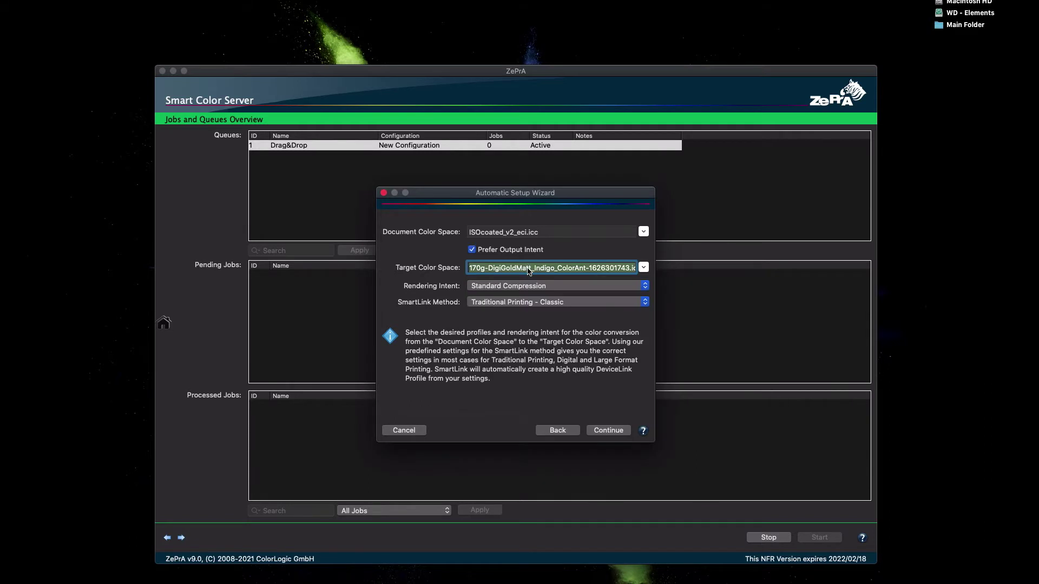
{"action": "type", "text": "WAN"}
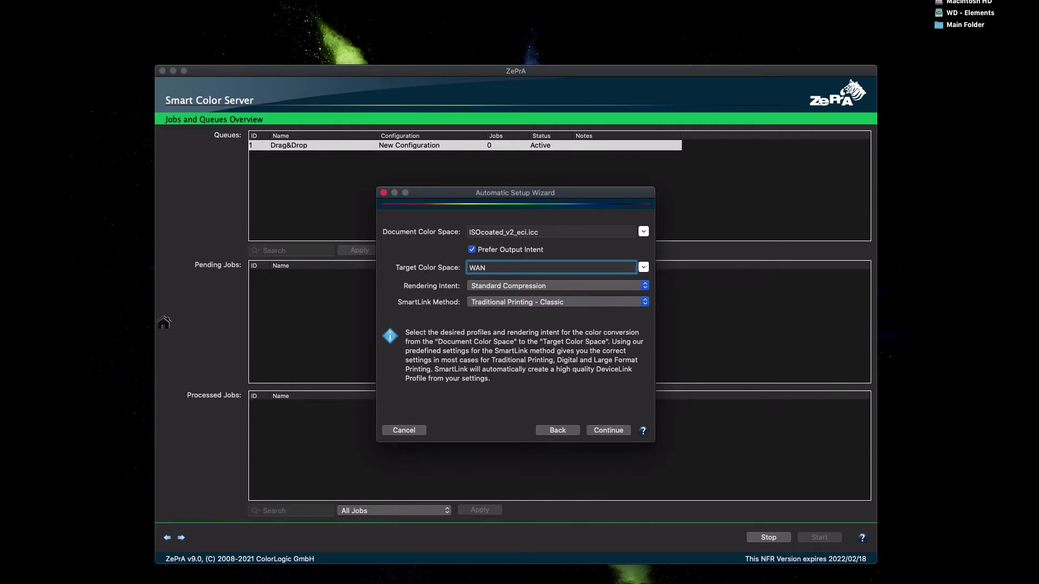
{"action": "left_click", "coordinate": [519, 287]}
Step: Review the rendering intents and choose Standard Compression for the conversion
{"action": "left_click", "coordinate": [518, 287]}
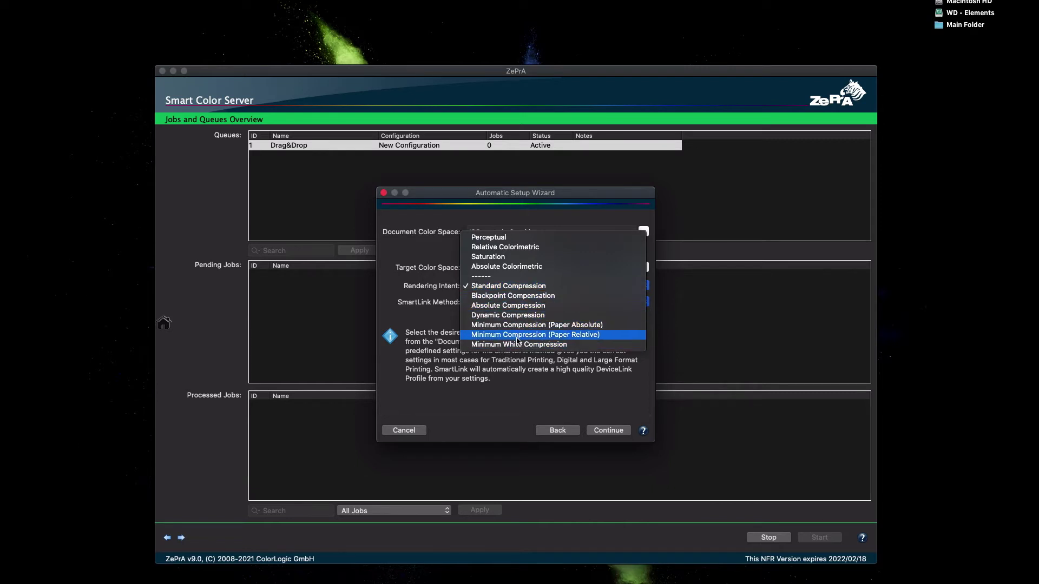
{"action": "left_click", "coordinate": [574, 389]}
{"action": "left_click", "coordinate": [643, 431]}
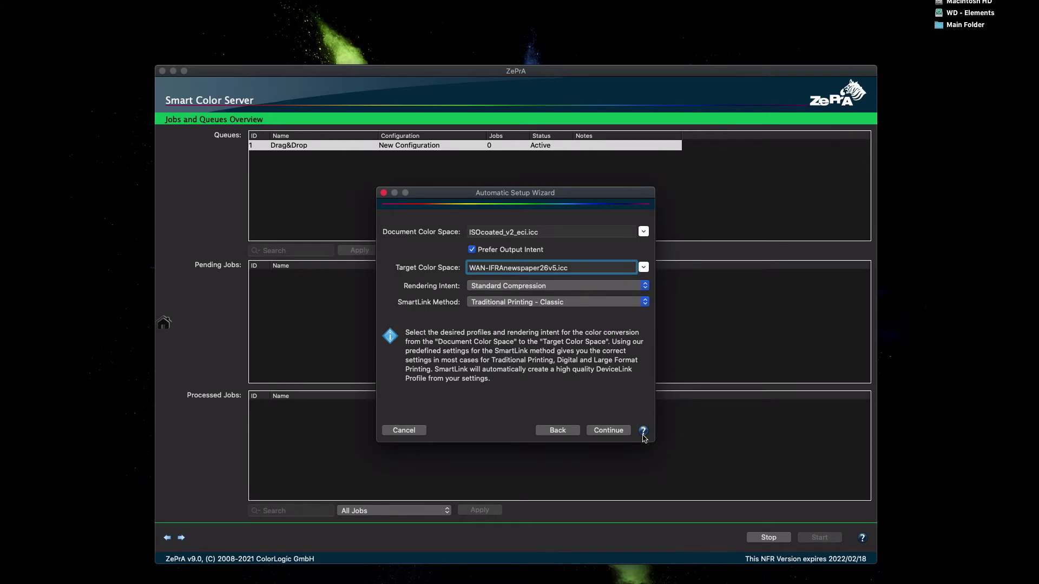
{"action": "left_click", "coordinate": [536, 288]}
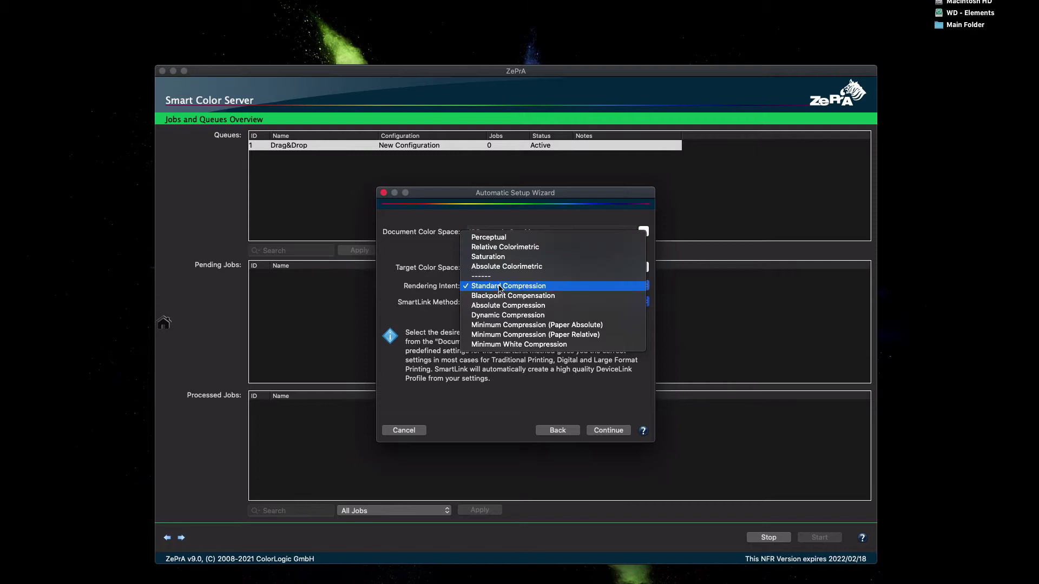
{"action": "left_click", "coordinate": [528, 290]}
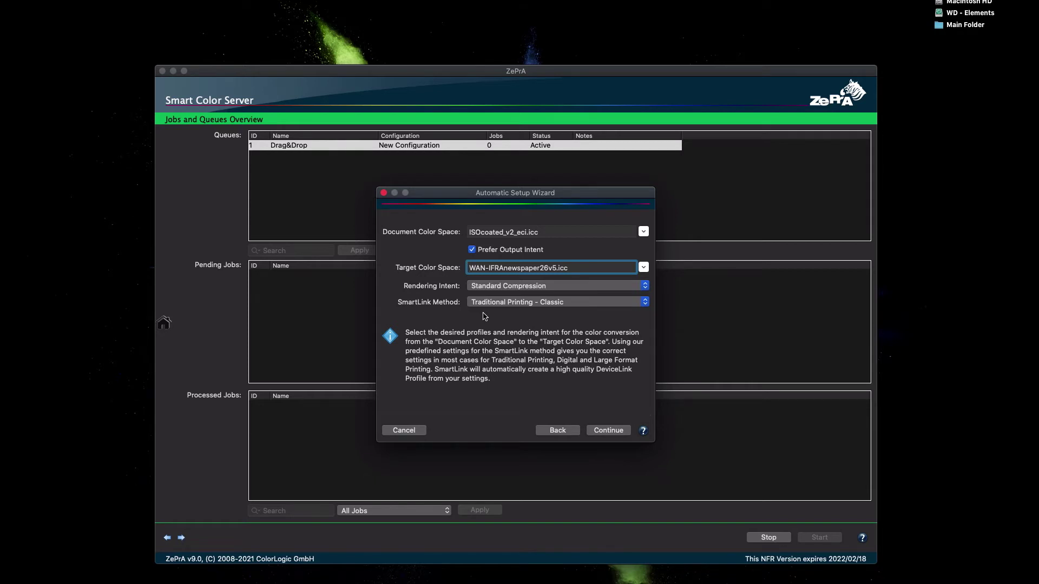
Step: Choose Traditional Printing - Classic as the SmartLink method and create the queue with the suggested name and base folder
{"action": "left_click", "coordinate": [479, 303]}
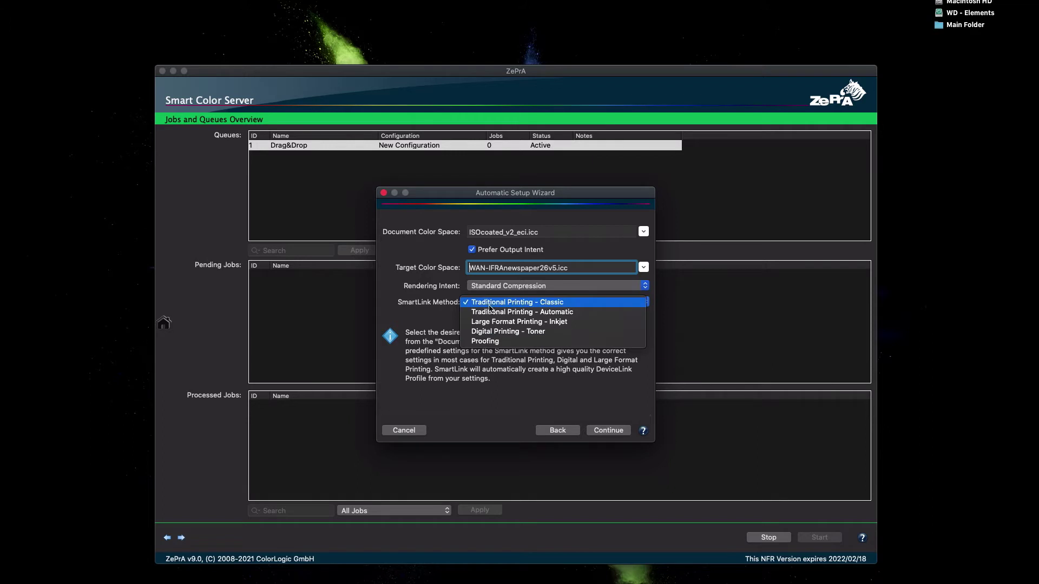
{"action": "left_click", "coordinate": [538, 303]}
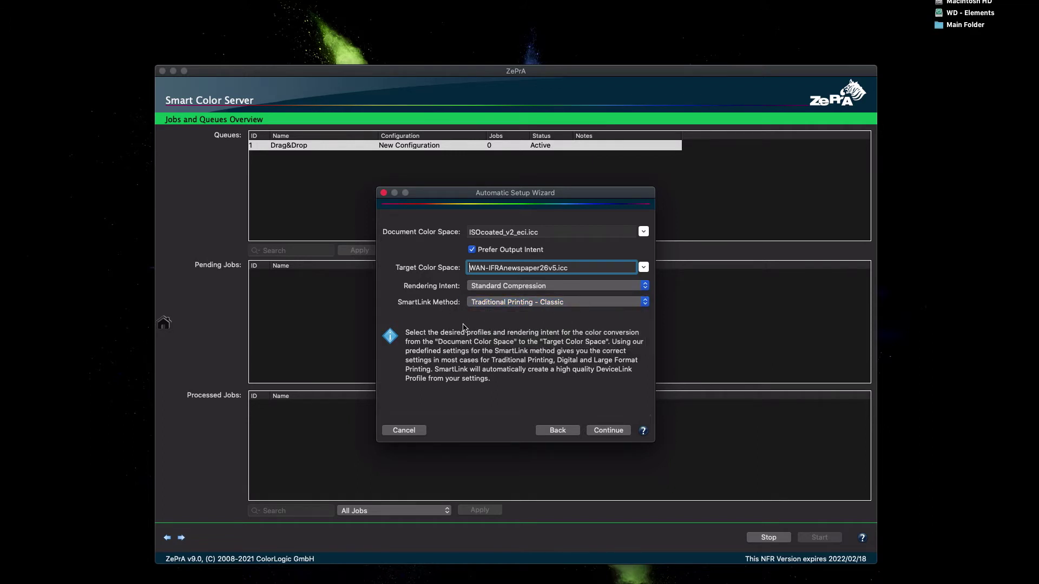
{"action": "left_click", "coordinate": [618, 431]}
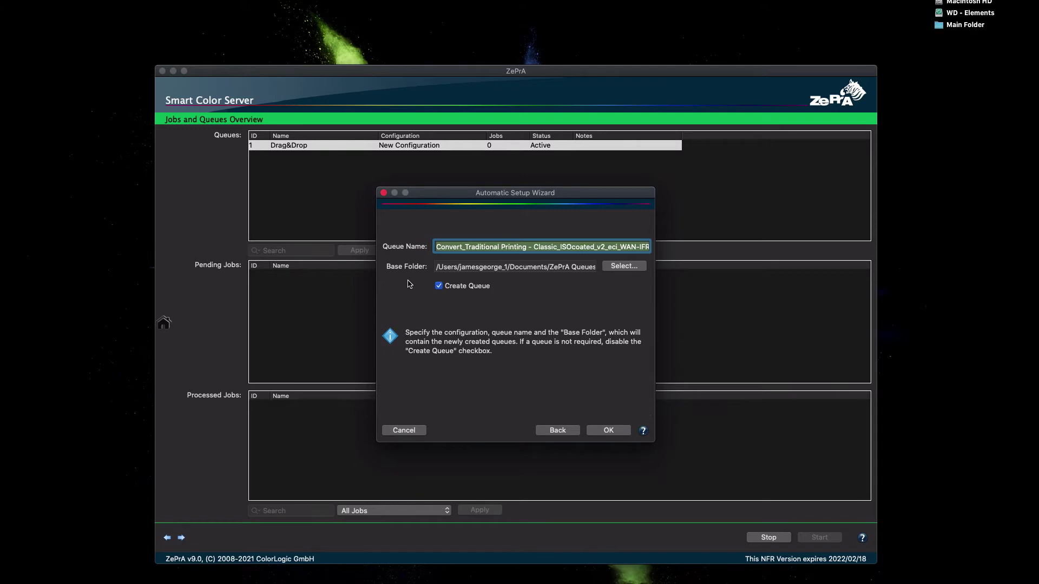
{"action": "left_click", "coordinate": [602, 431]}
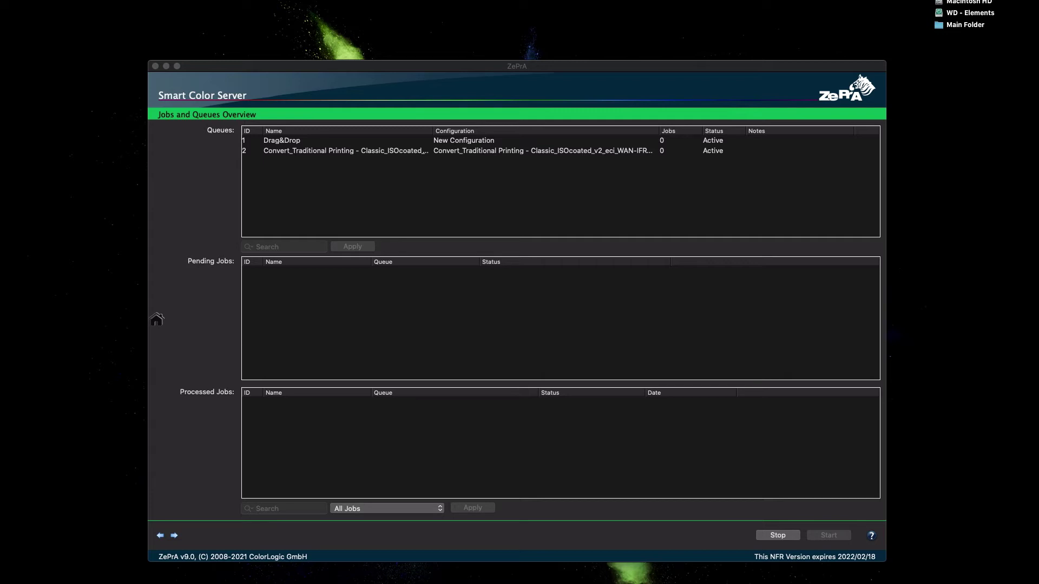
Step: Open the new queue's input folder in Finder and add the five test files (three PDFs, one TIFF, one PSD) for processing
{"action": "right_click", "coordinate": [321, 157]}
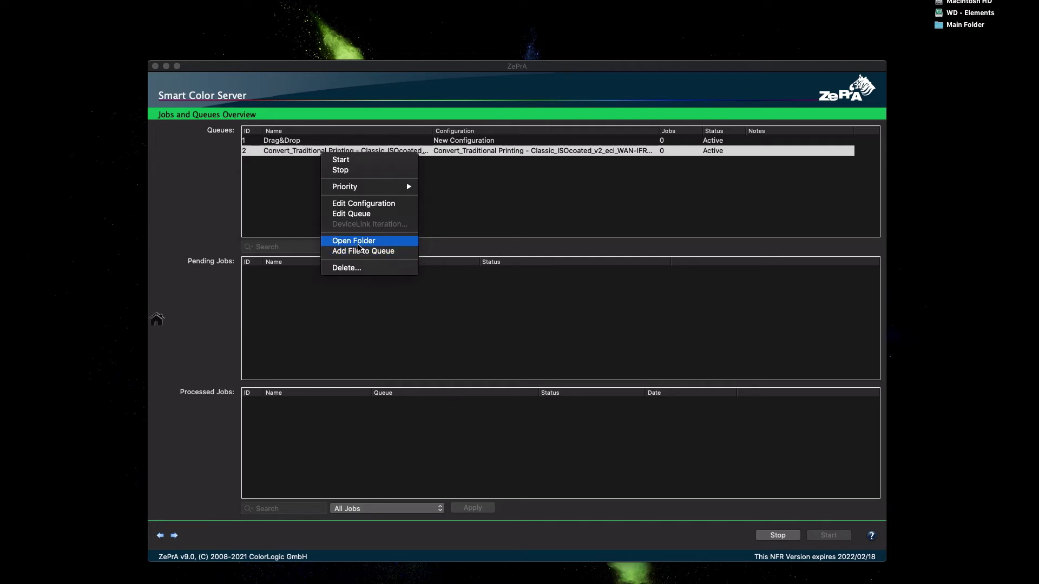
{"action": "left_click", "coordinate": [359, 245]}
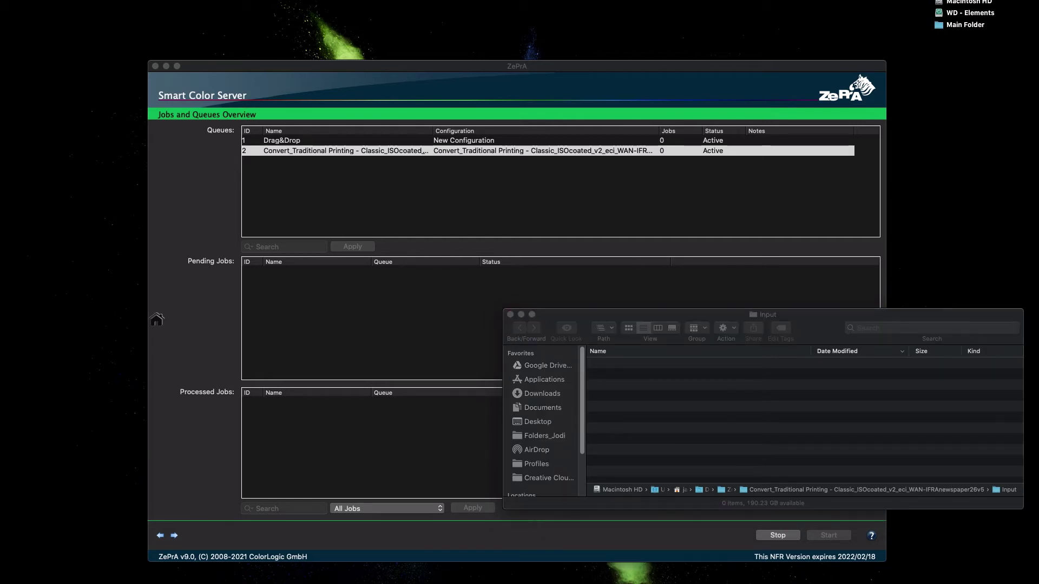
{"action": "left_click_drag", "start_coordinate": [1037, 130], "coordinate": [719, 414]}
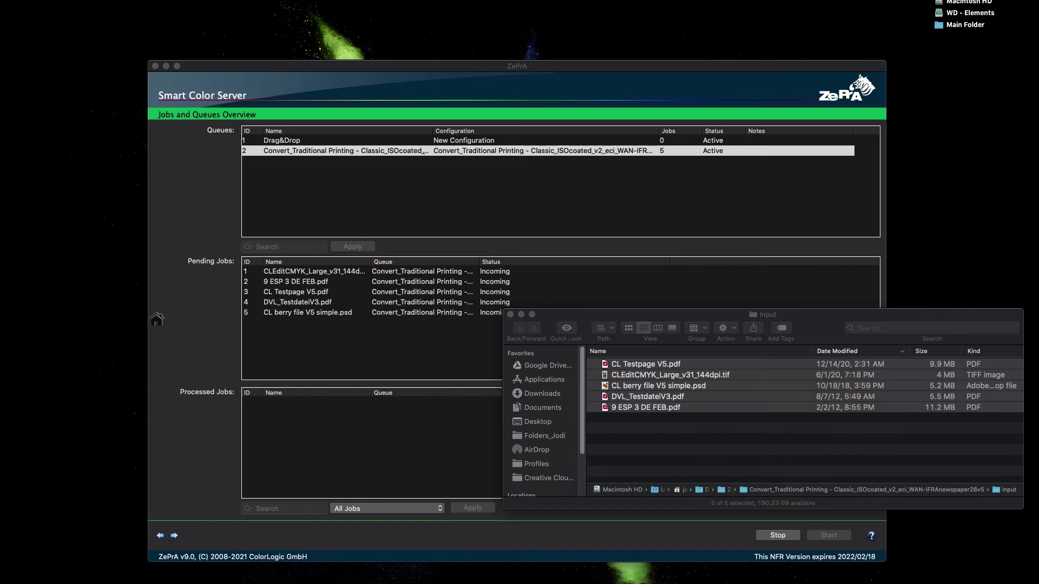
{"action": "left_click", "coordinate": [434, 355]}
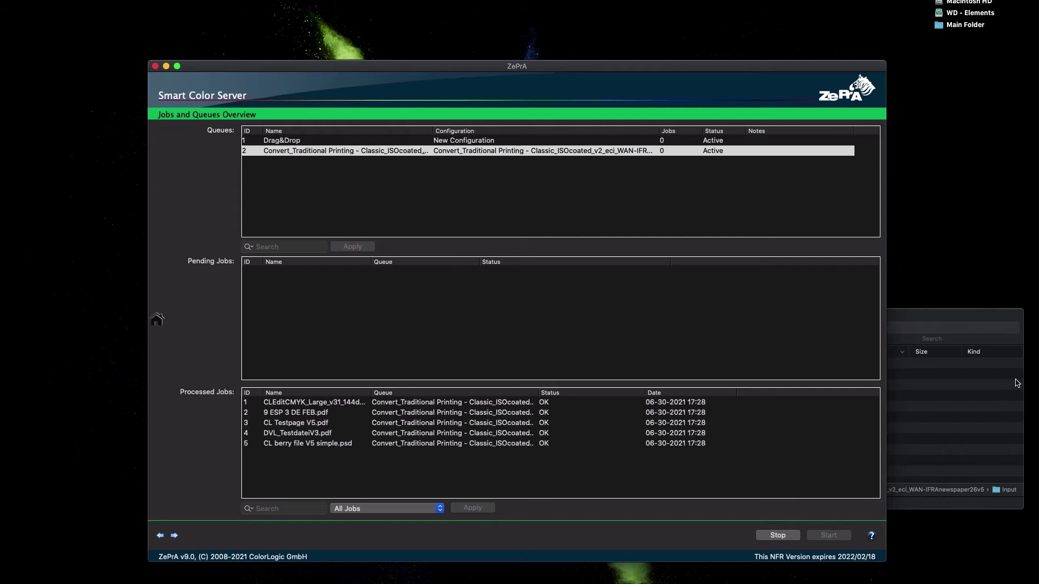
Step: Go up to the ZePrA Queues folder in Finder and examine the new queue's Done, Error, Input and Output subfolders
{"action": "left_click", "coordinate": [977, 394]}
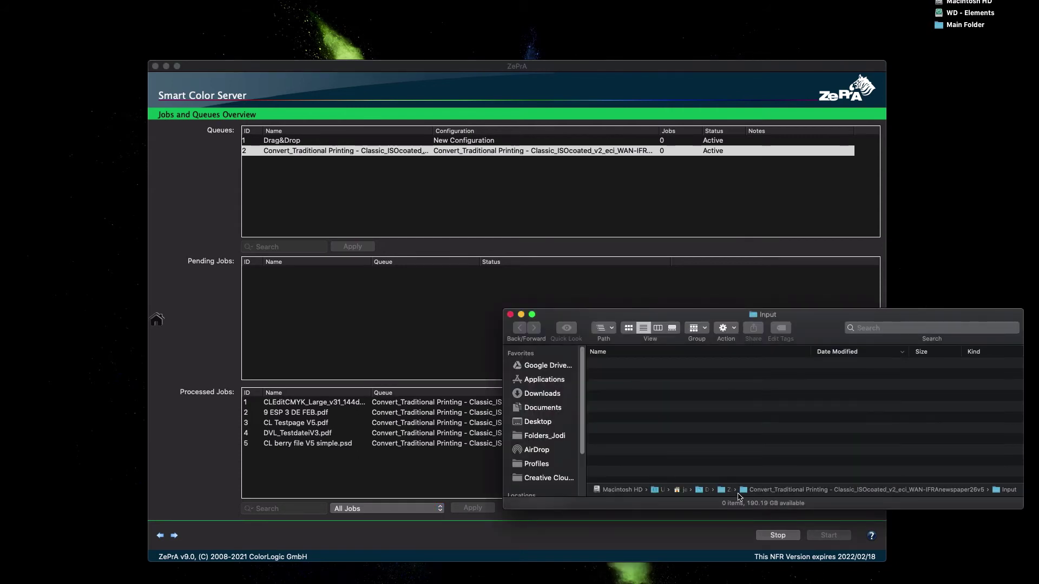
{"action": "double_click", "coordinate": [740, 491]}
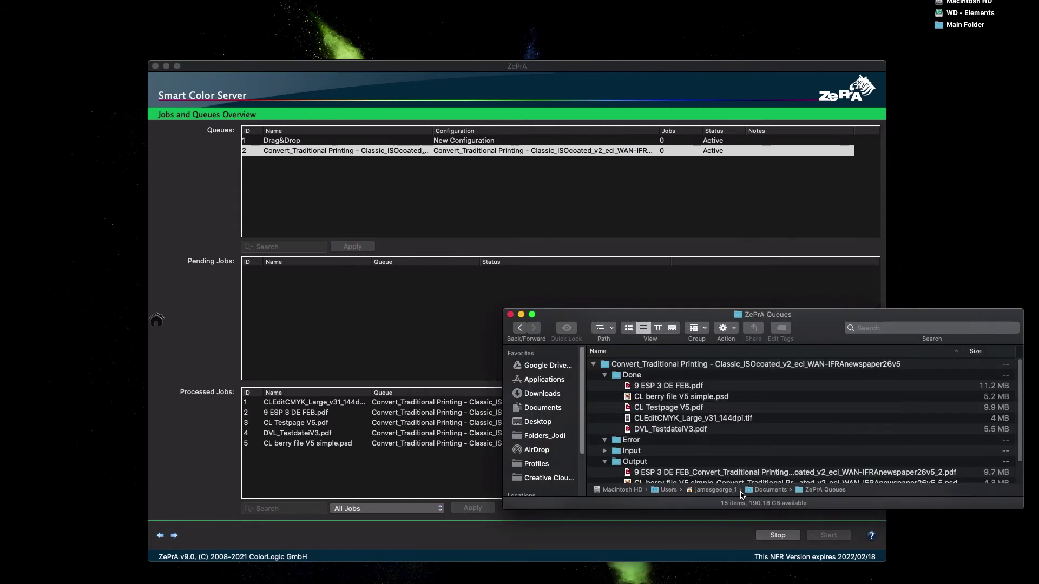
{"action": "scroll", "coordinate": [670, 462], "scroll_direction": "down", "scroll_amount": 3}
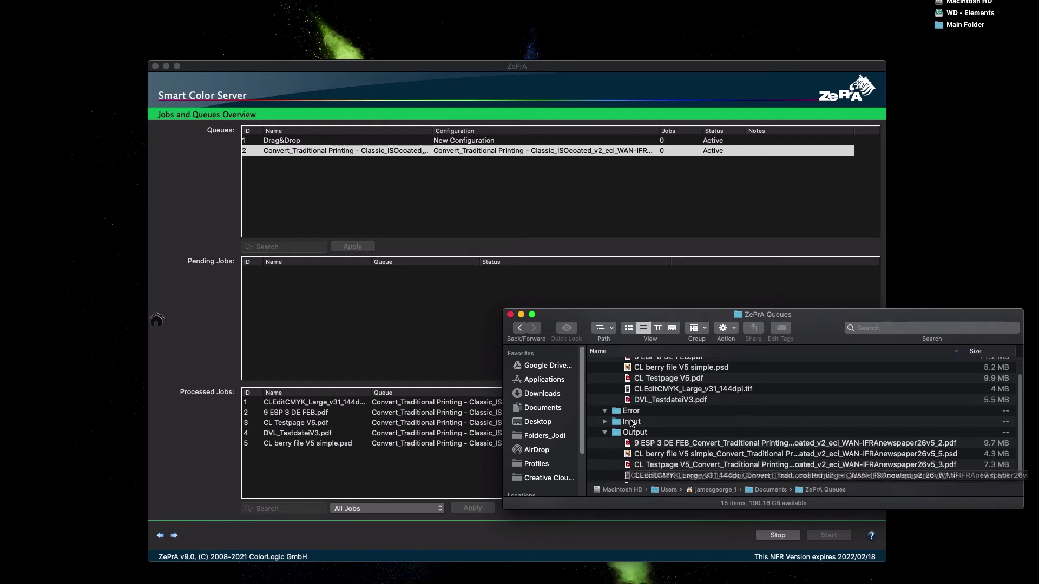
{"action": "scroll", "coordinate": [653, 405], "scroll_direction": "up", "scroll_amount": 2}
{"action": "left_click", "coordinate": [643, 378]}
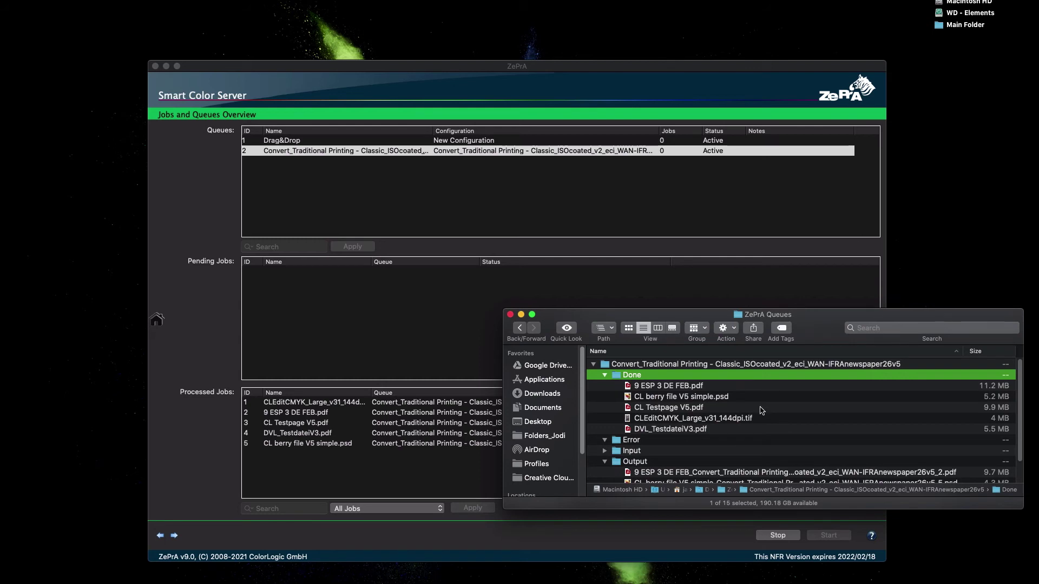
{"action": "left_click", "coordinate": [661, 440]}
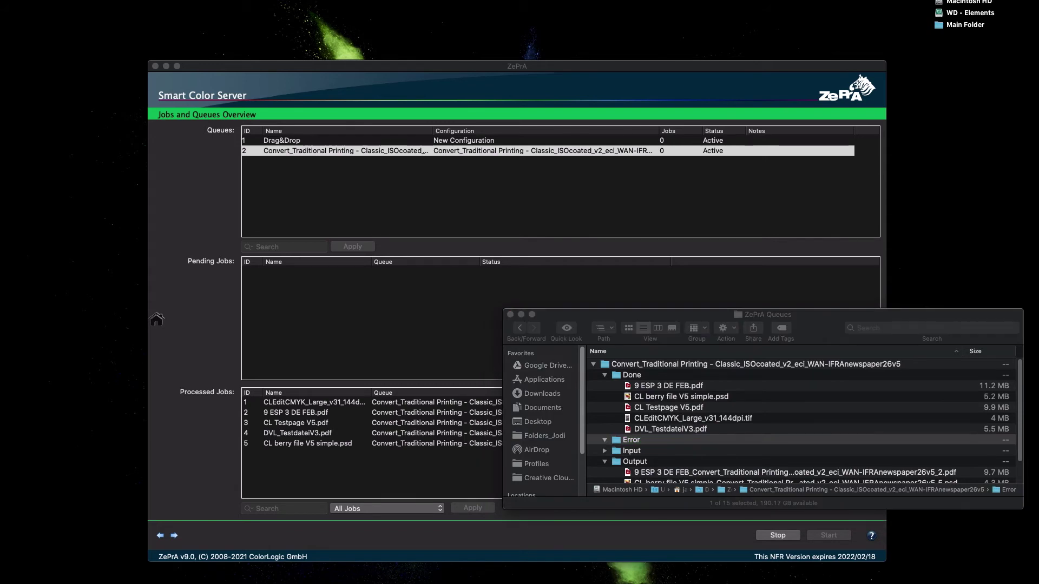
{"action": "left_click_drag", "start_coordinate": [992, 118], "coordinate": [642, 456]}
{"action": "left_click", "coordinate": [496, 461]}
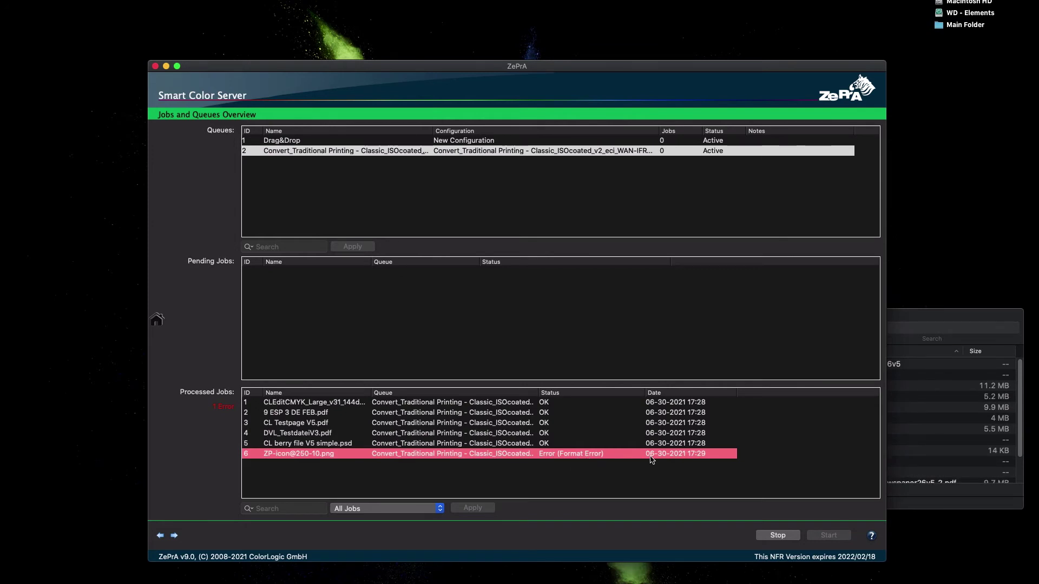
{"action": "left_click", "coordinate": [936, 483]}
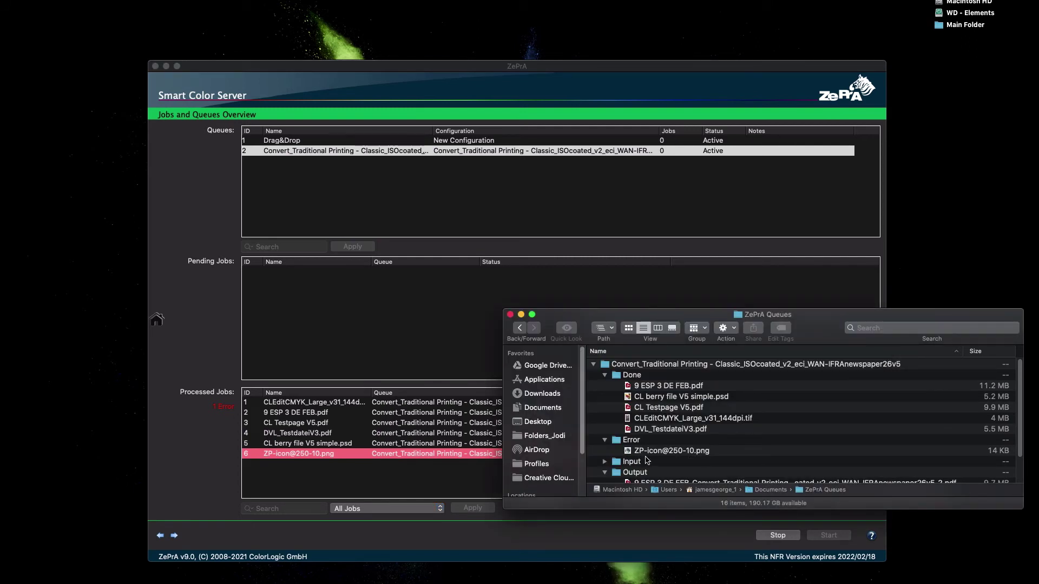
{"action": "left_click", "coordinate": [638, 443]}
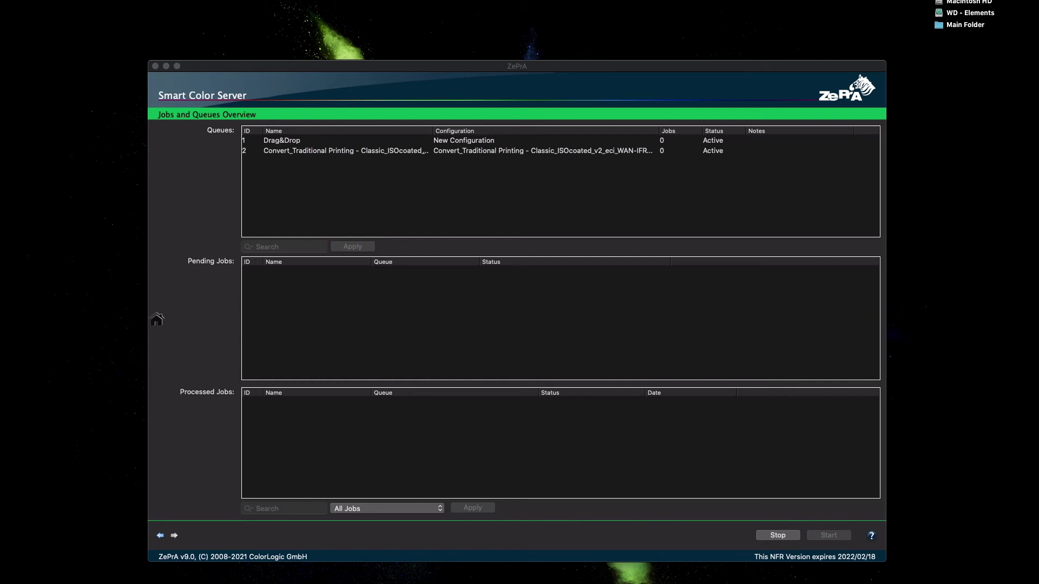
Step: Open the configuration of the ISOcoated_v2_eci to WAN-IFRAnewspaper26v5 queue for editing and show its PDF settings
{"action": "right_click", "coordinate": [321, 157]}
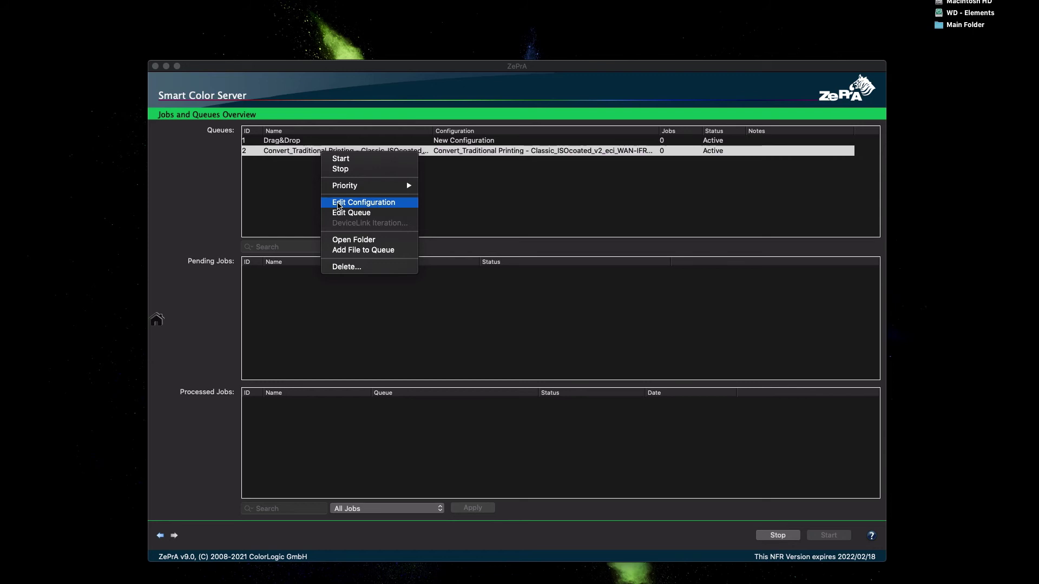
{"action": "left_click", "coordinate": [292, 208]}
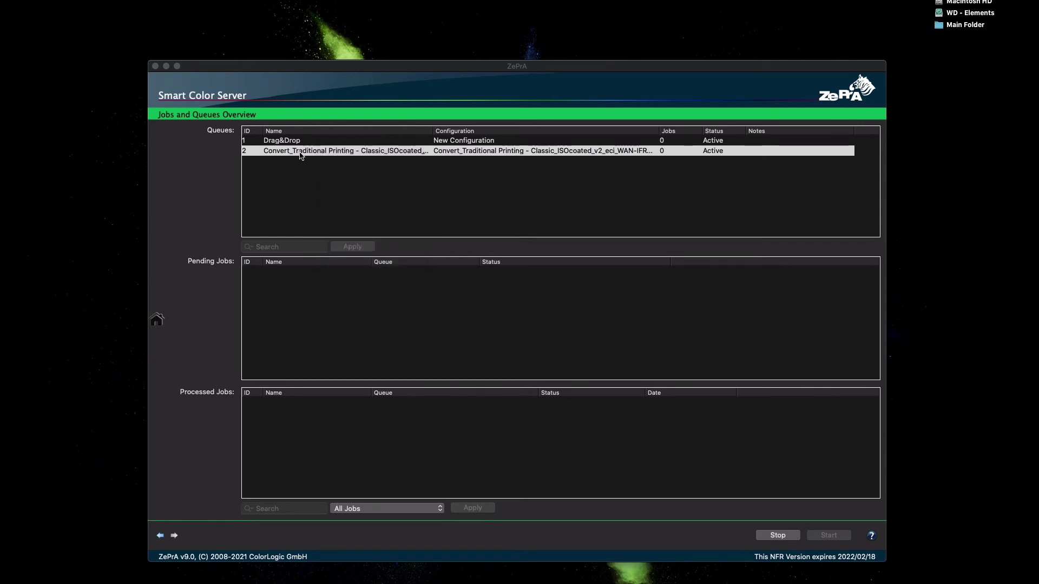
{"action": "left_click", "coordinate": [301, 155]}
{"action": "double_click", "coordinate": [301, 155]}
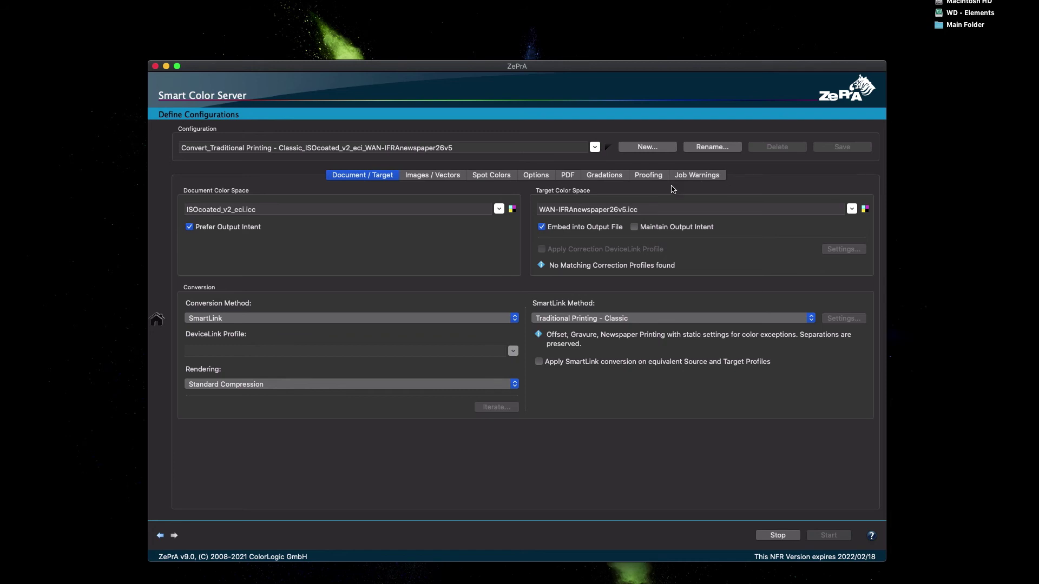
{"action": "left_click", "coordinate": [568, 176]}
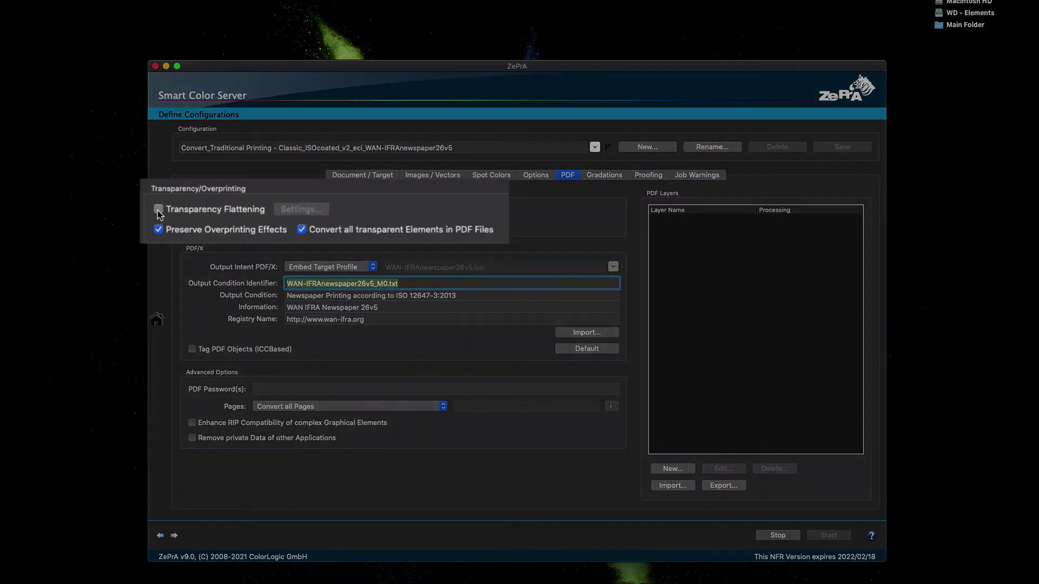
Step: Enable transparency flattening for PDFs with the High Resolution for Printing preset, reviewing the available presets without changing the flattening settings
{"action": "left_click", "coordinate": [192, 210]}
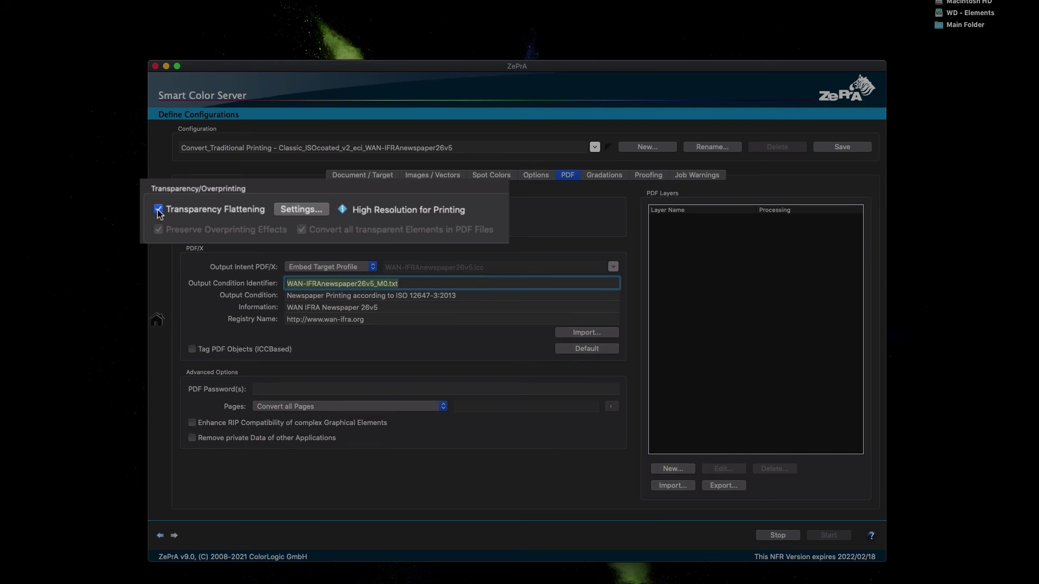
{"action": "left_click", "coordinate": [304, 211]}
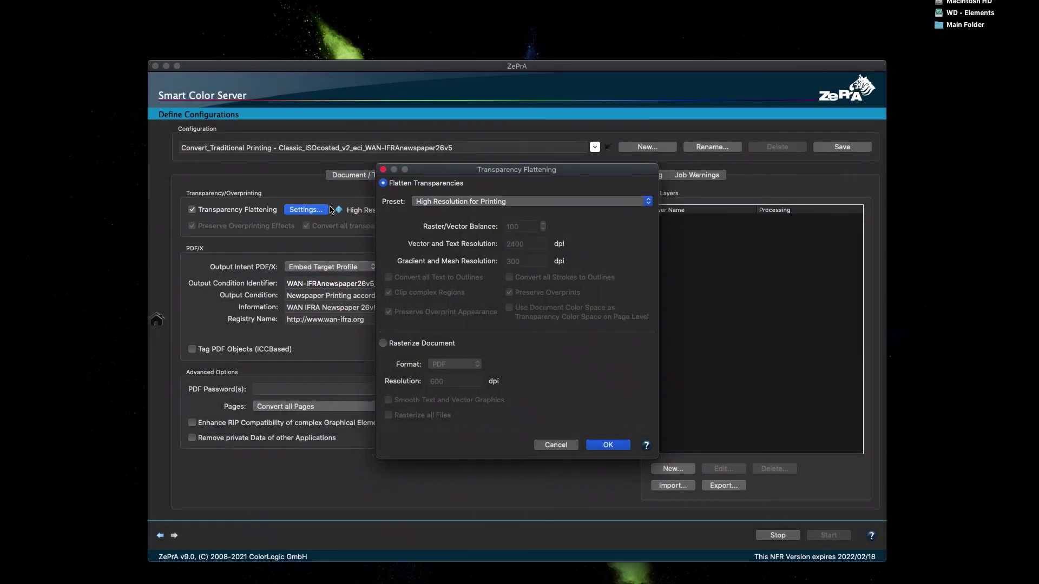
{"action": "left_click", "coordinate": [454, 203]}
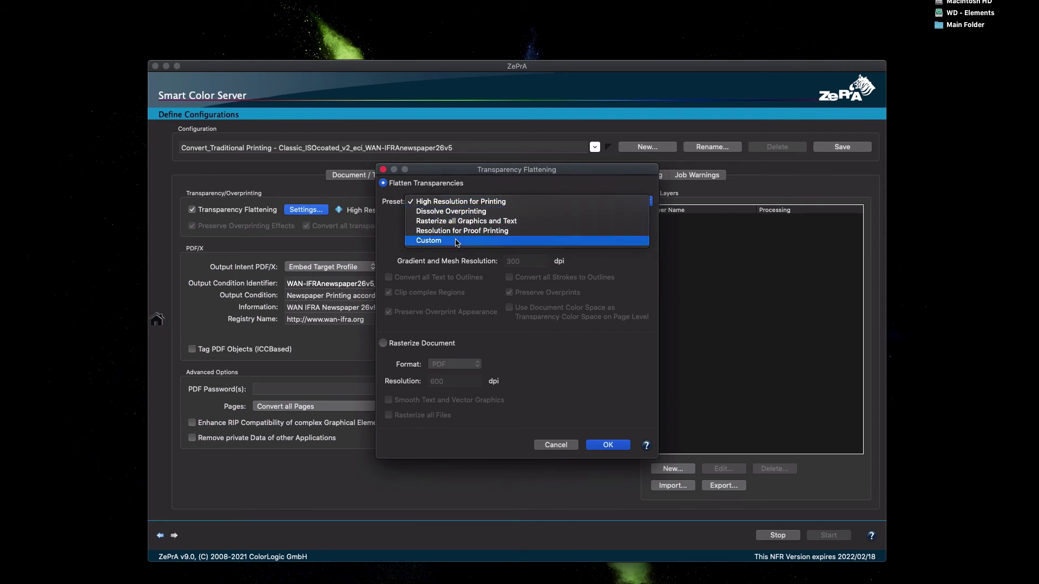
{"action": "left_click", "coordinate": [457, 202]}
{"action": "left_click", "coordinate": [560, 446]}
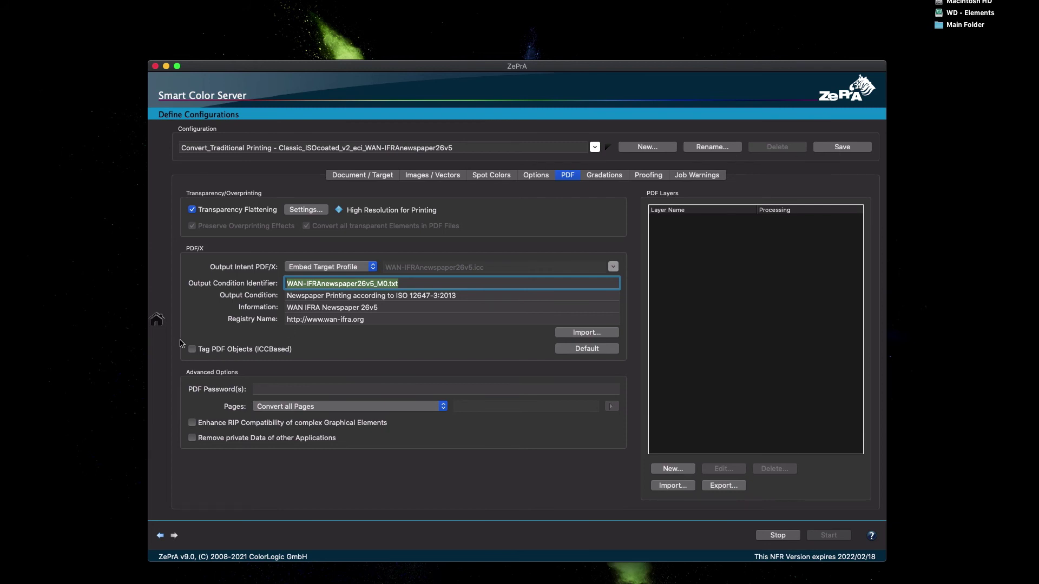
Step: Leave the configuration for the jobs and queues overview, saving the edited settings
{"action": "mouse_move", "coordinate": [158, 320]}
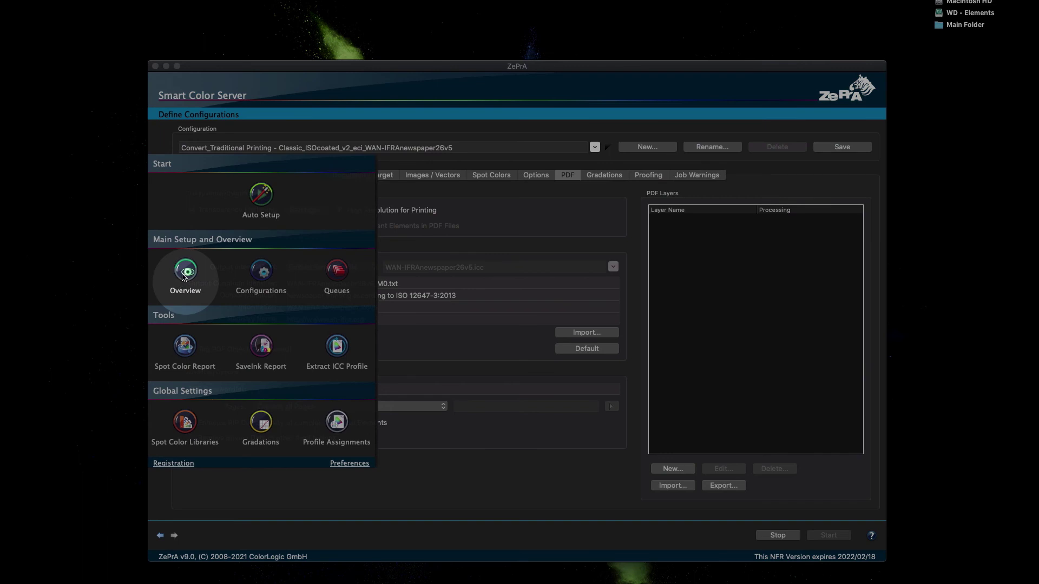
{"action": "left_click", "coordinate": [184, 271]}
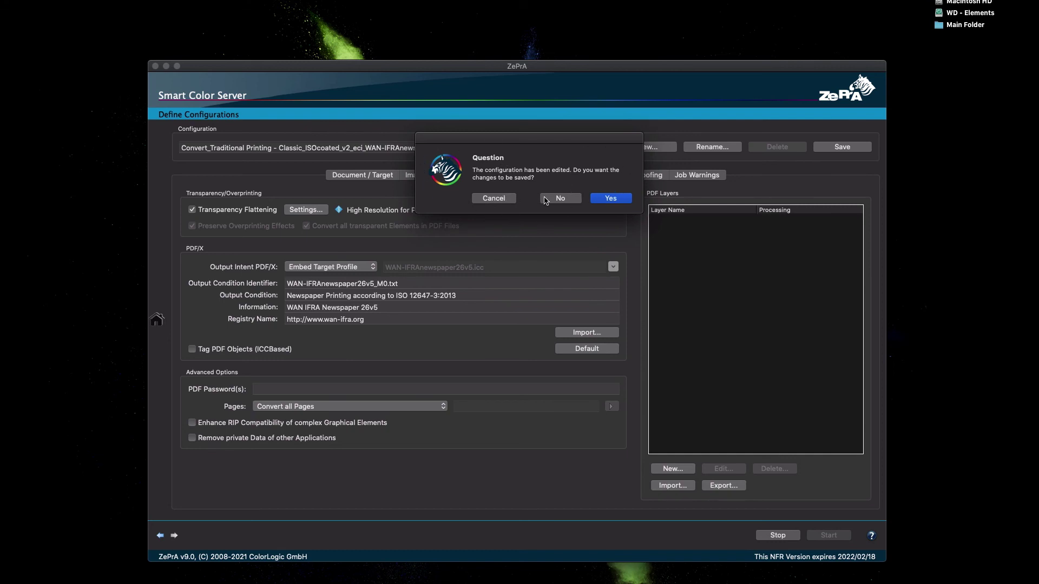
{"action": "left_click", "coordinate": [611, 200]}
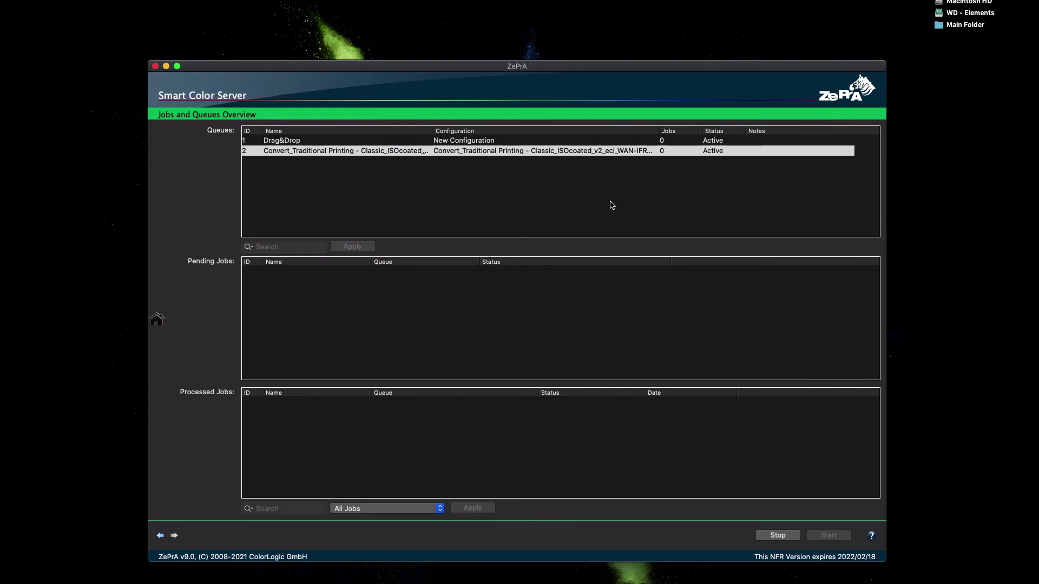
Step: Open the ISOcoated_v2_eci to WAN-IFRAnewspaper26v5 queue for editing and set its job report format to XML (legacy format)
{"action": "right_click", "coordinate": [356, 155]}
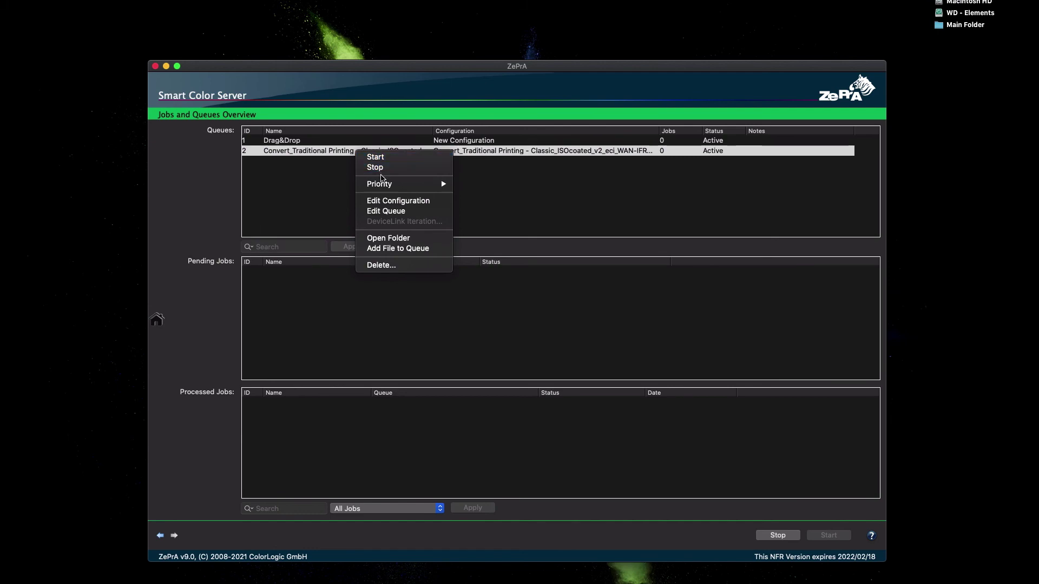
{"action": "left_click", "coordinate": [382, 211]}
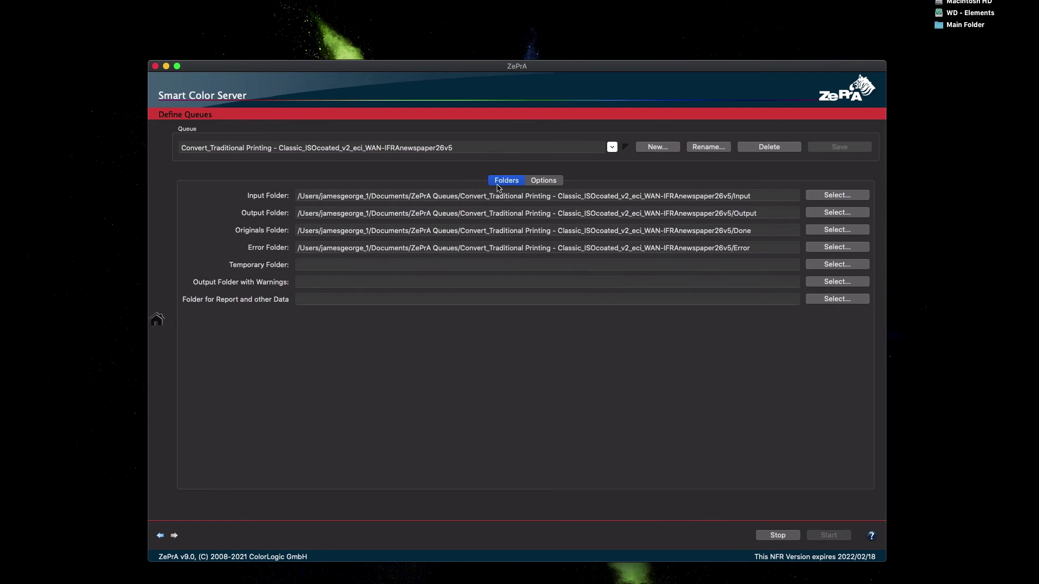
{"action": "left_click", "coordinate": [542, 182]}
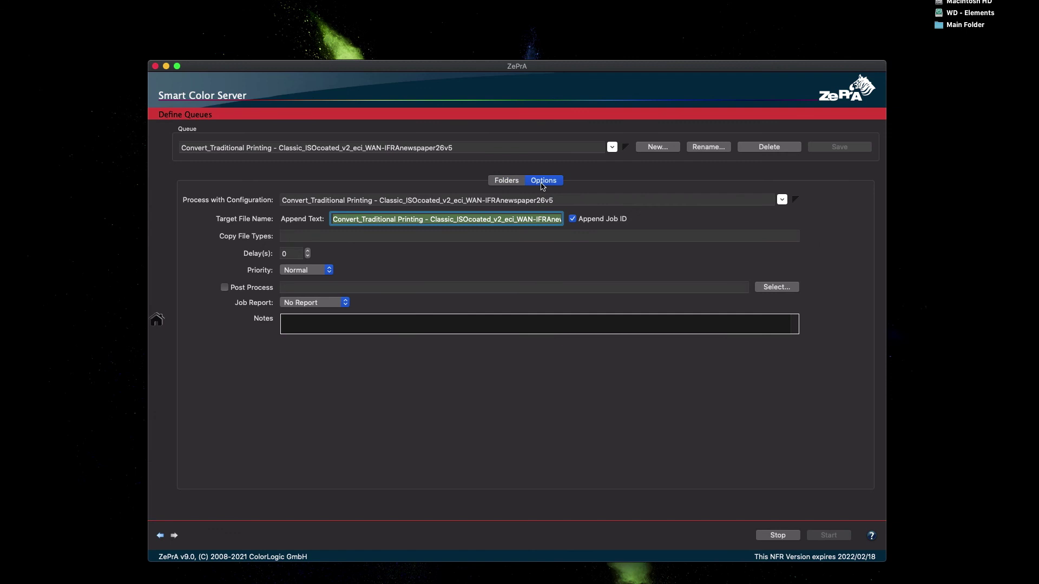
{"action": "left_click", "coordinate": [295, 303]}
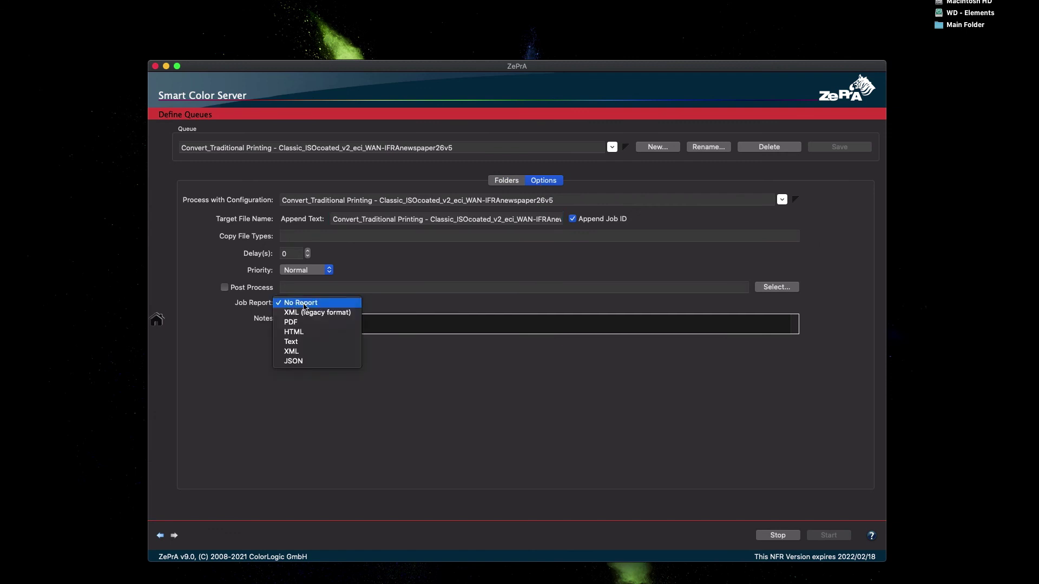
{"action": "left_click", "coordinate": [316, 313]}
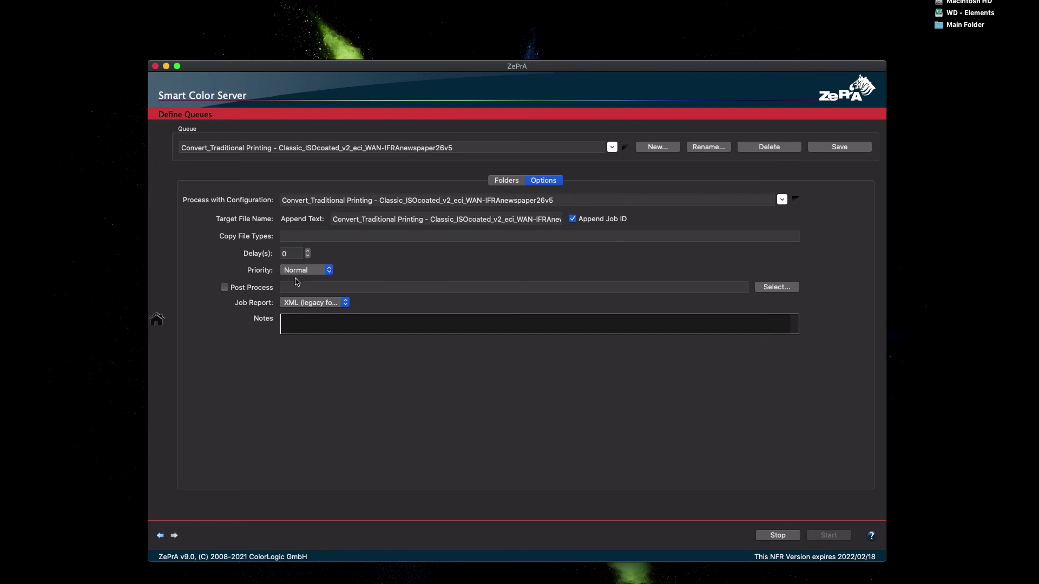
{"action": "left_click", "coordinate": [293, 258]}
{"action": "left_click", "coordinate": [292, 273]}
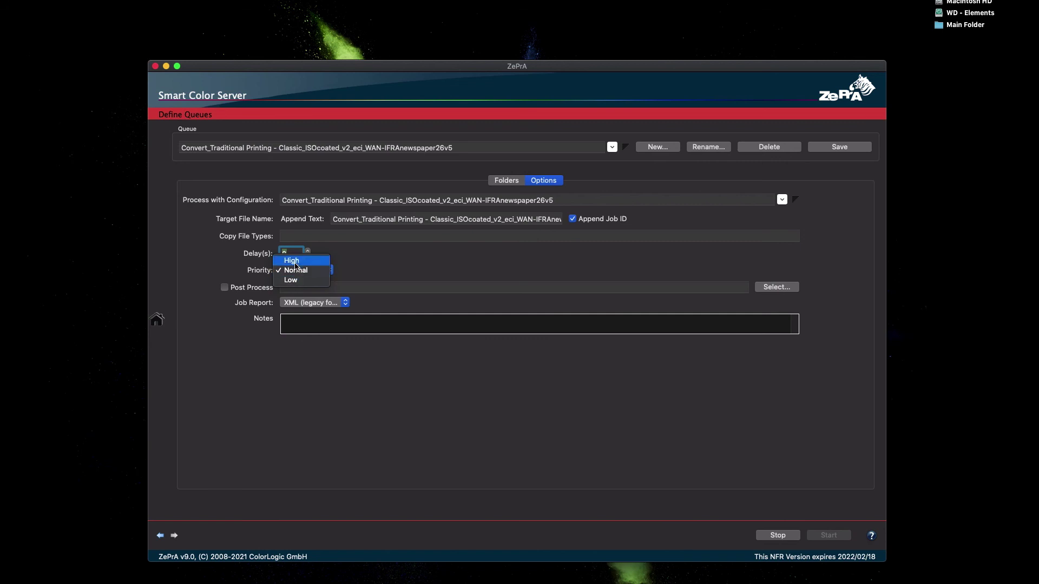
{"action": "left_click", "coordinate": [361, 267]}
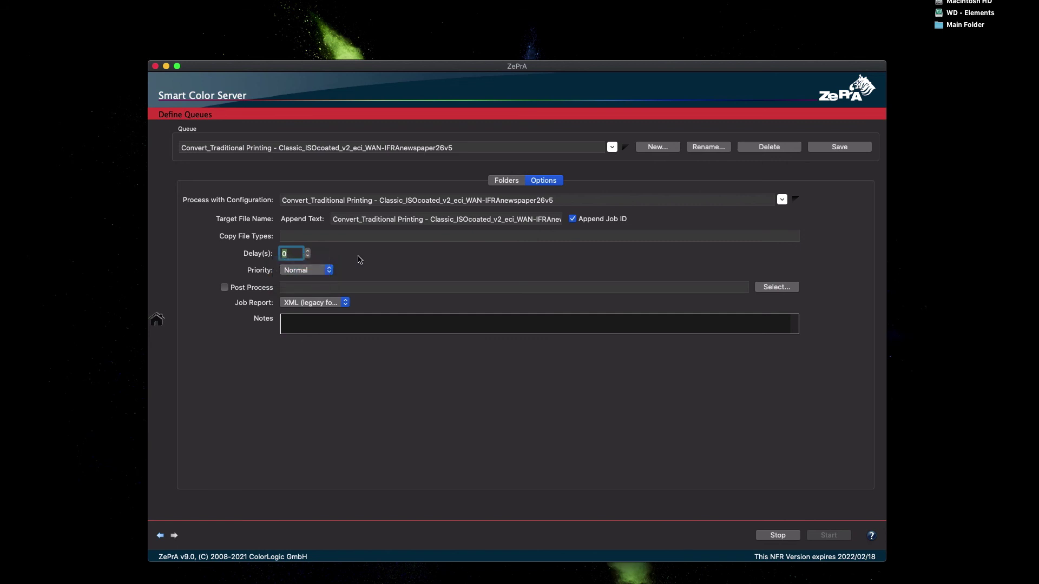
Step: Replace the queue's appended target file name text with Newspaper, save the queue and return to the jobs and queues overview
{"action": "left_click", "coordinate": [359, 223]}
{"action": "key", "text": "BackSpace"}
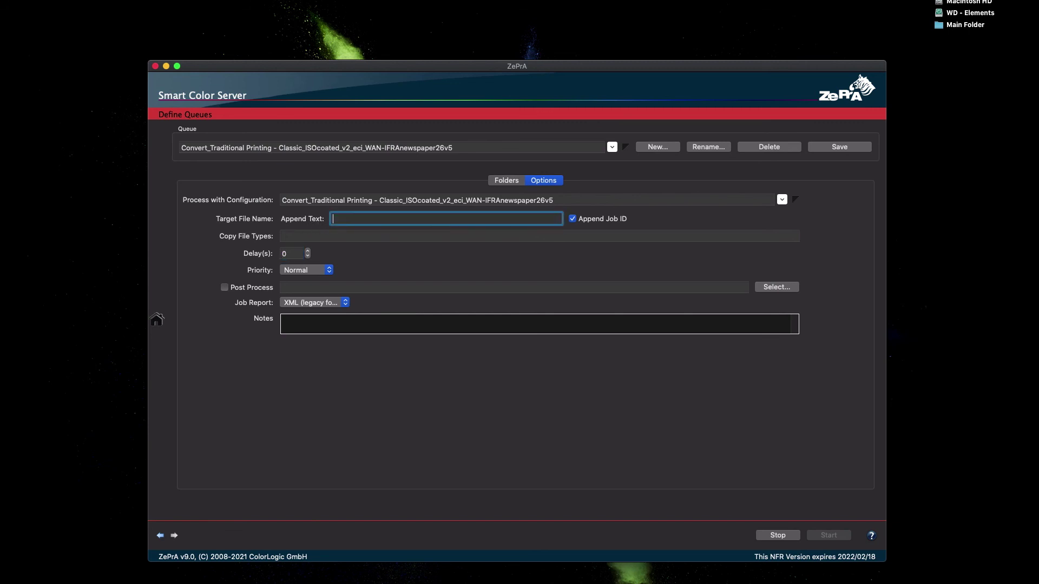
{"action": "type", "text": "Newspaper"}
{"action": "left_click", "coordinate": [837, 151]}
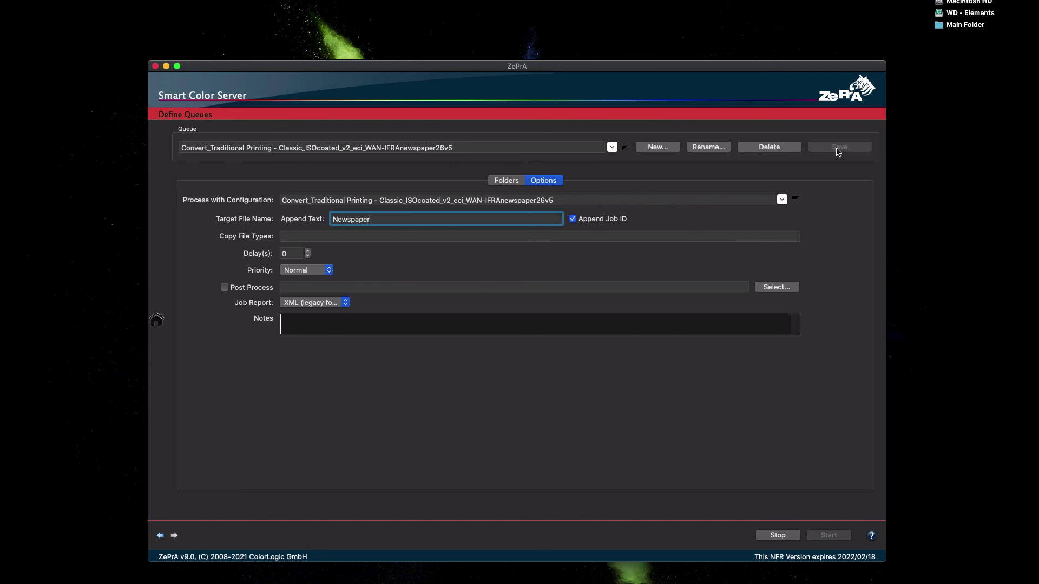
{"action": "mouse_move", "coordinate": [160, 322]}
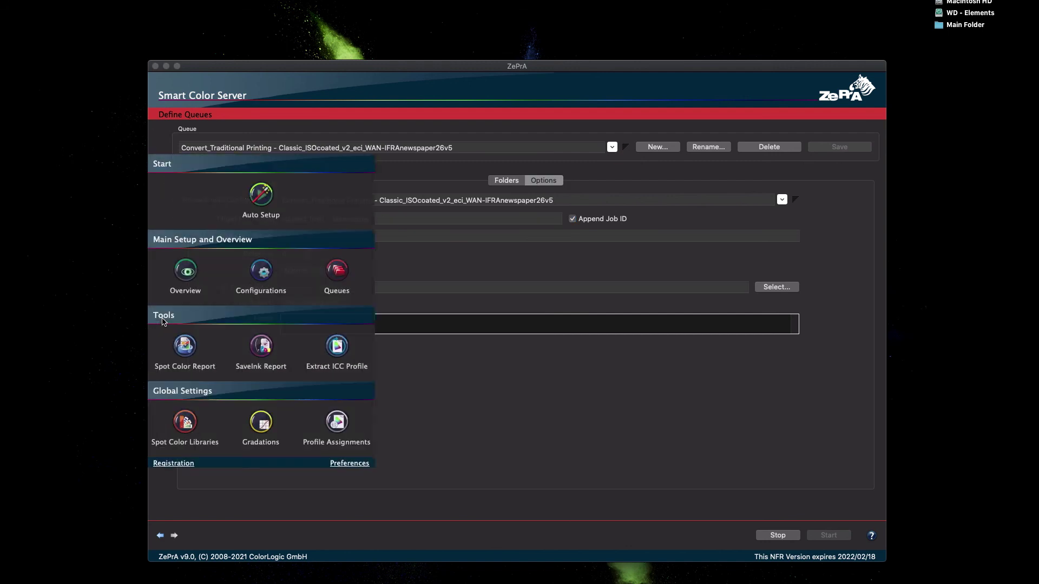
{"action": "left_click", "coordinate": [186, 270]}
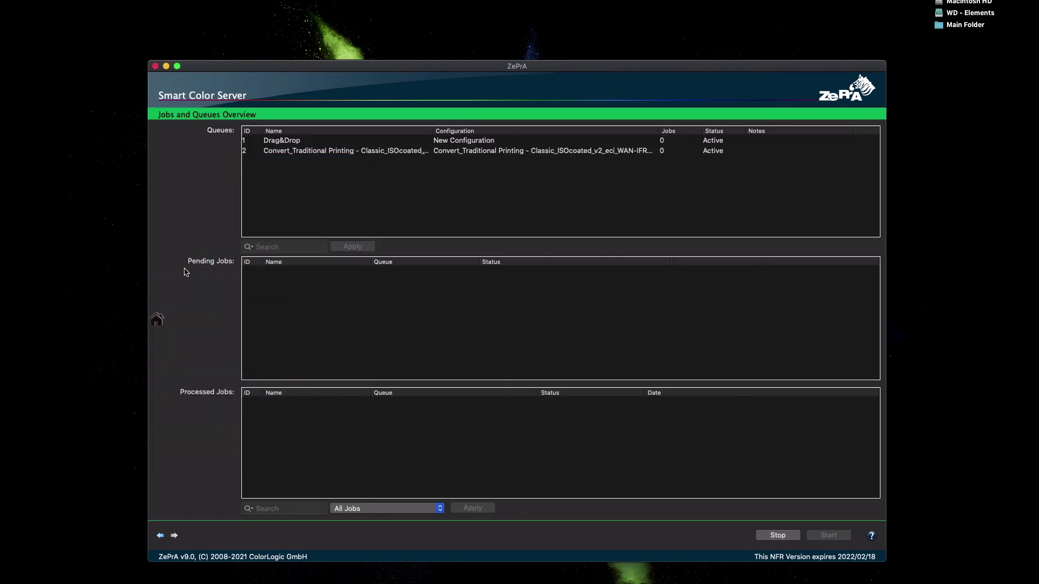